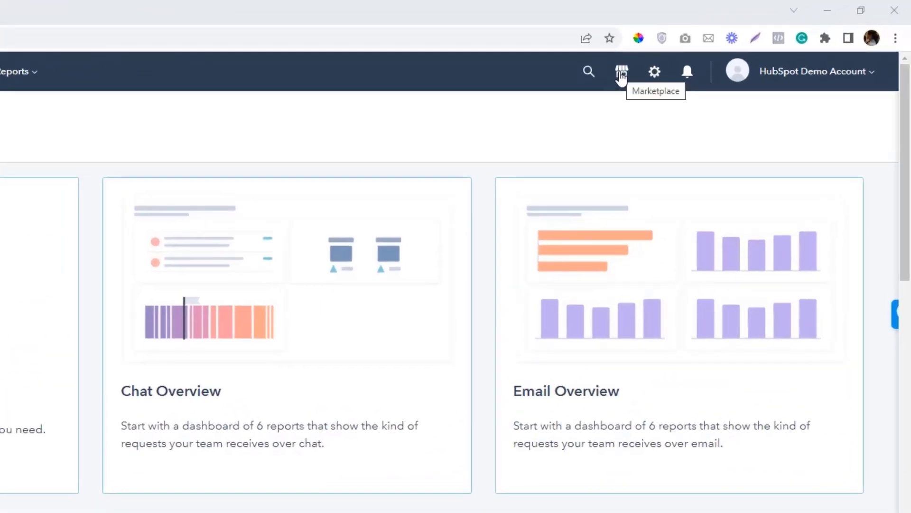
Go to the Asset Marketplace and choose Best Free Themes from the Discover menu
click(622, 77)
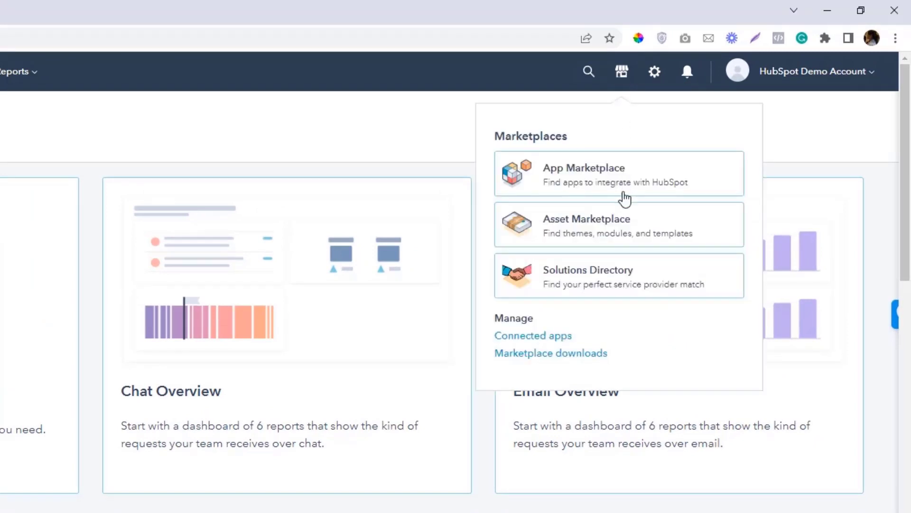
click(624, 224)
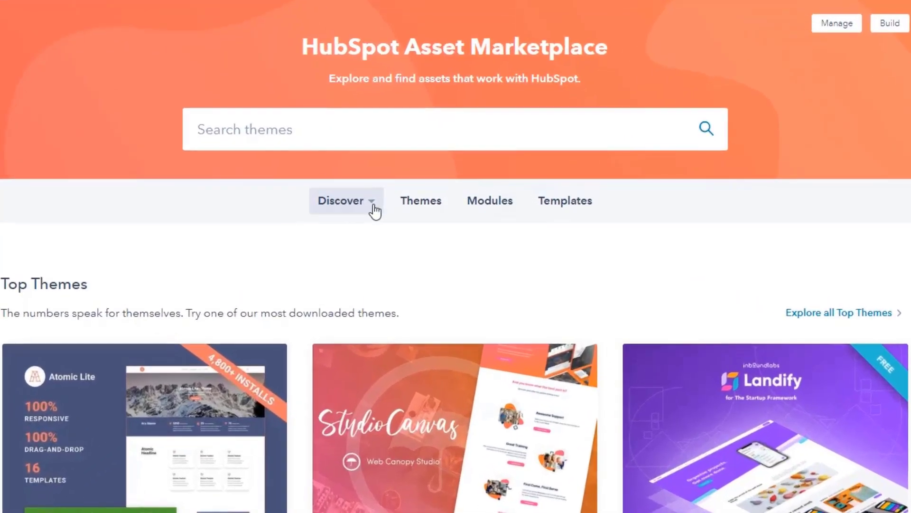
click(372, 205)
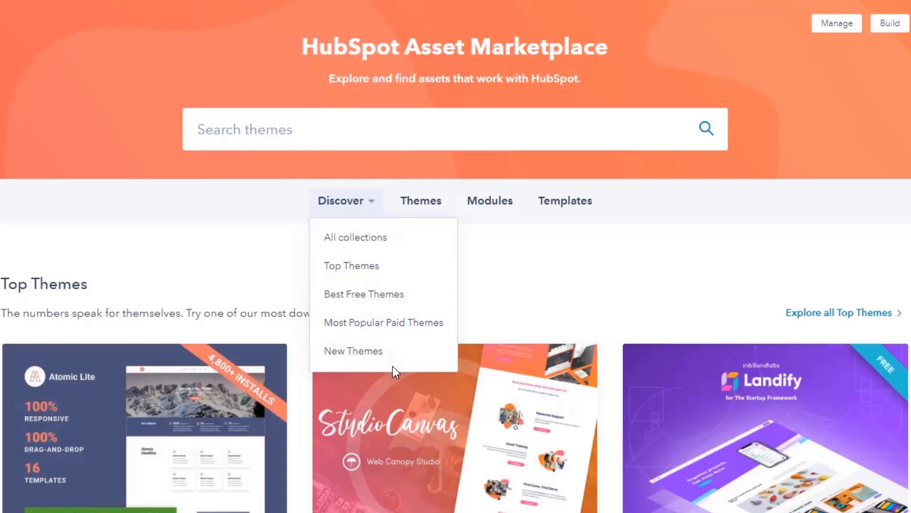
click(391, 298)
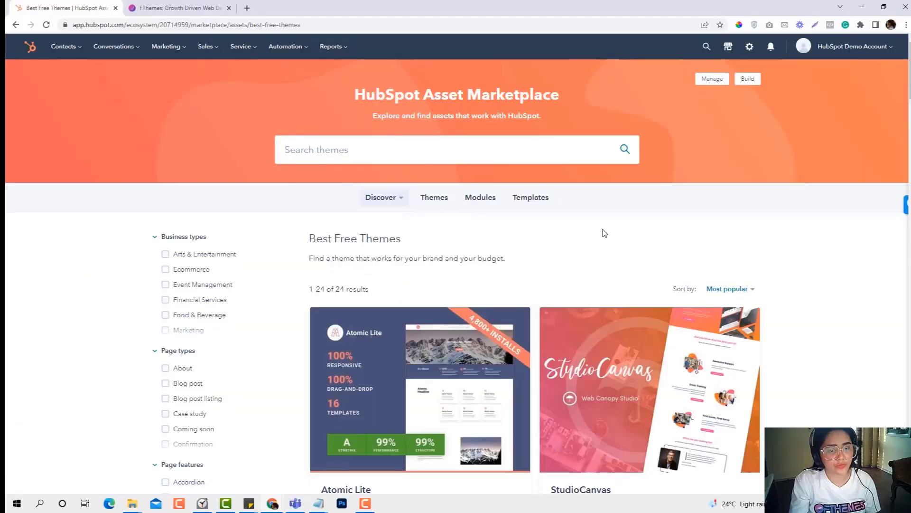
scroll(602, 232, down, 3)
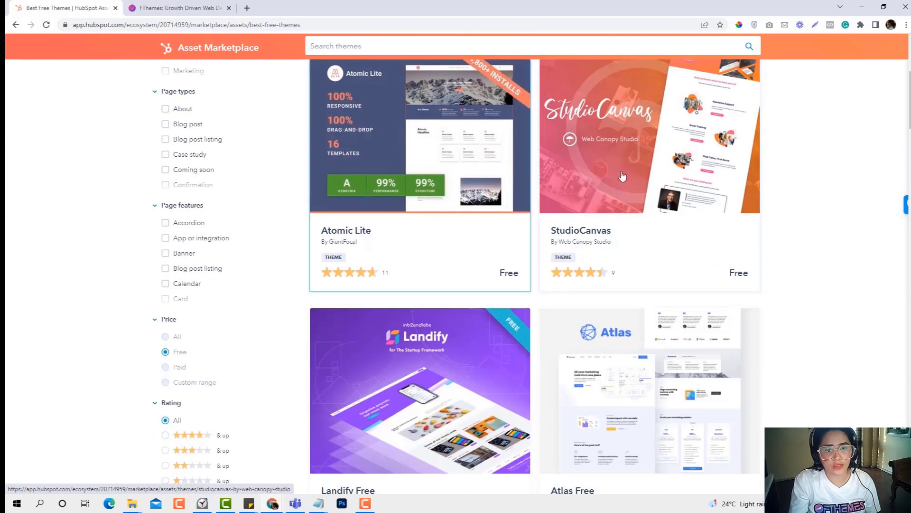
scroll(653, 300, down, 2)
scroll(662, 323, down, 2)
scroll(648, 322, down, 1)
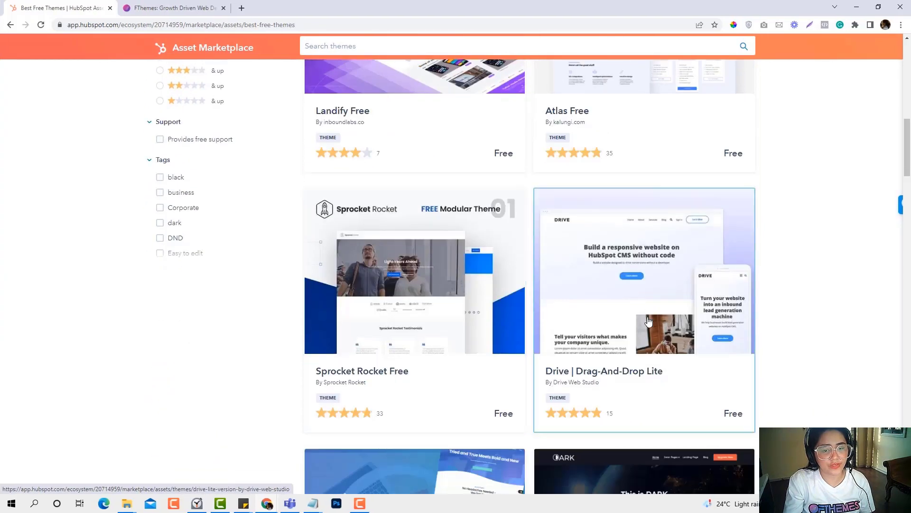
scroll(649, 322, up, 3)
scroll(647, 320, up, 3)
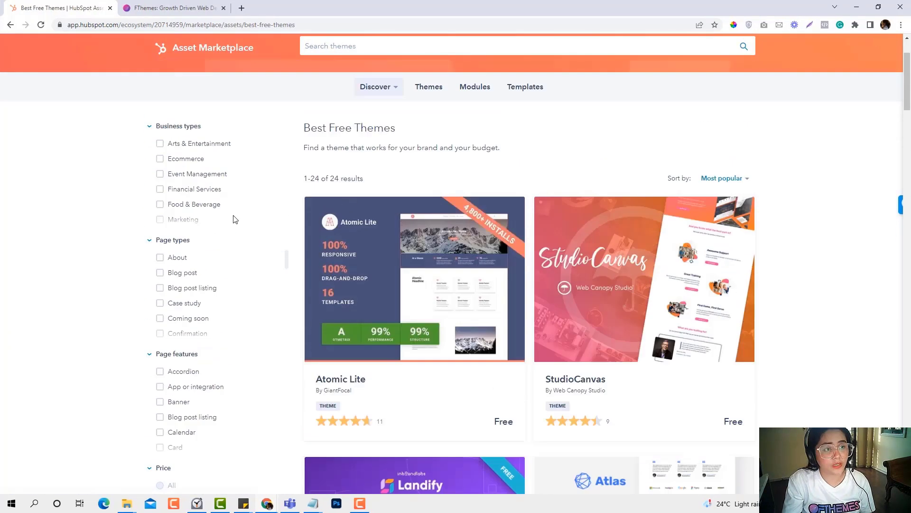
scroll(241, 274, up, 2)
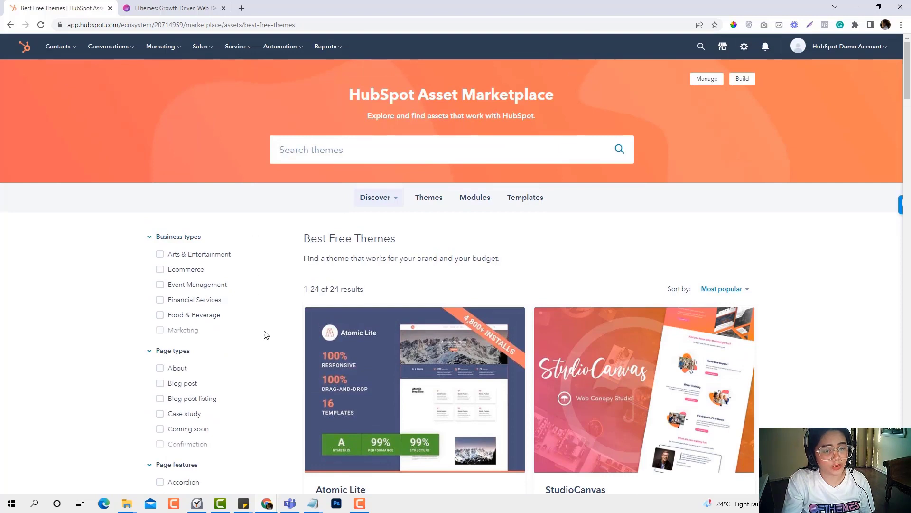
scroll(130, 223, down, 1)
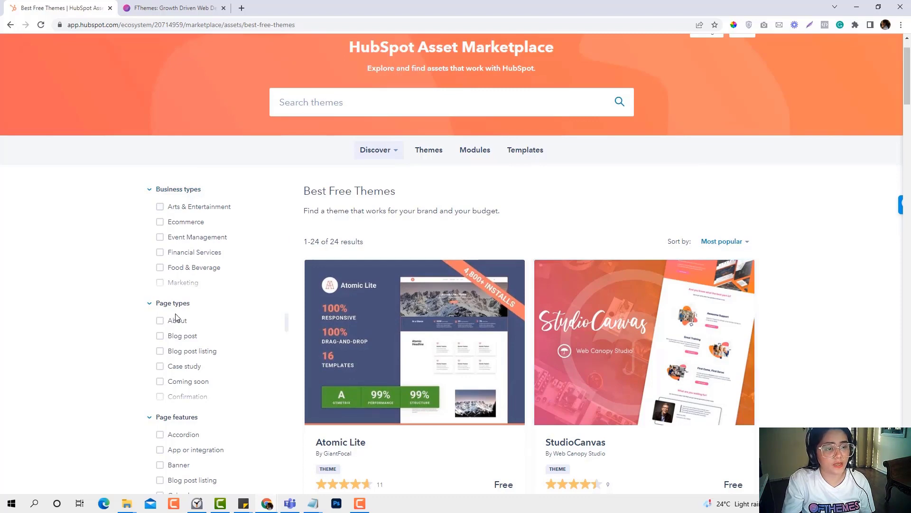
scroll(262, 378, down, 2)
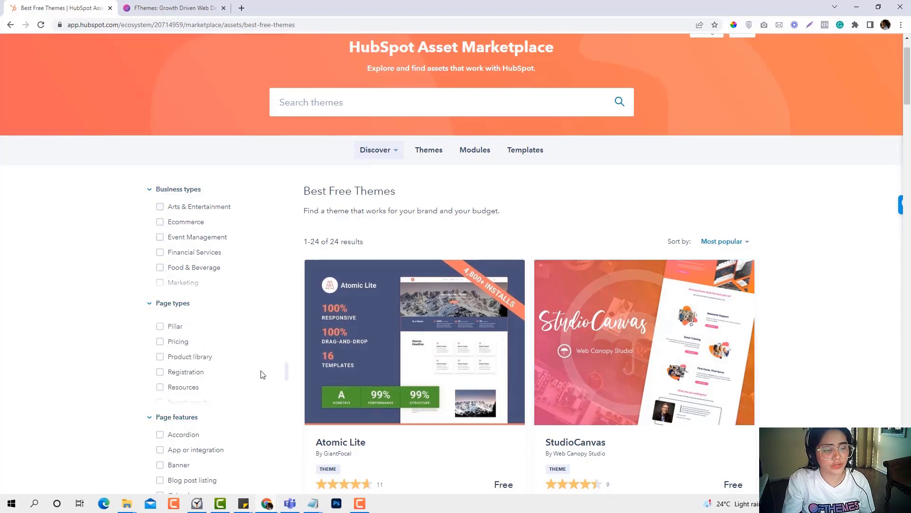
scroll(299, 344, down, 2)
scroll(228, 400, down, 3)
scroll(237, 441, up, 5)
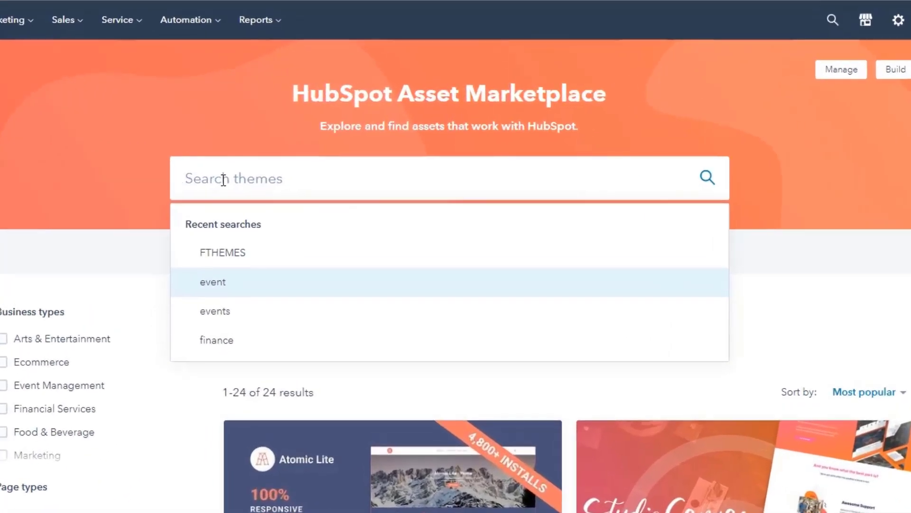
text(events)
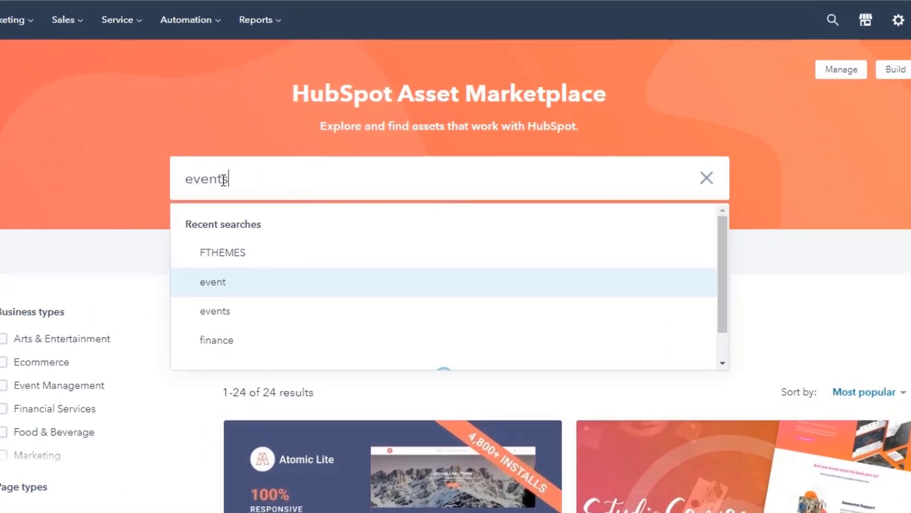
Search marketplace themes for 'events', then narrow the search term to 'event'
key(Return)
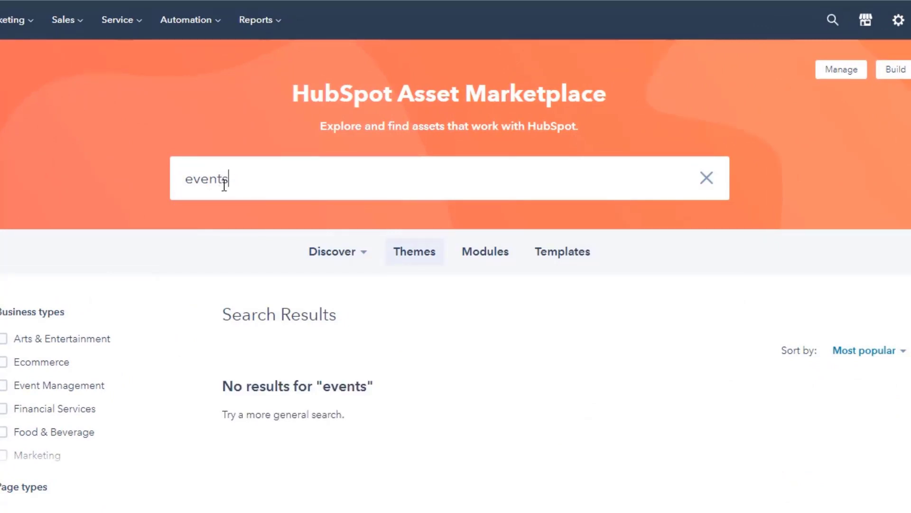
key(BackSpace)
key(Return)
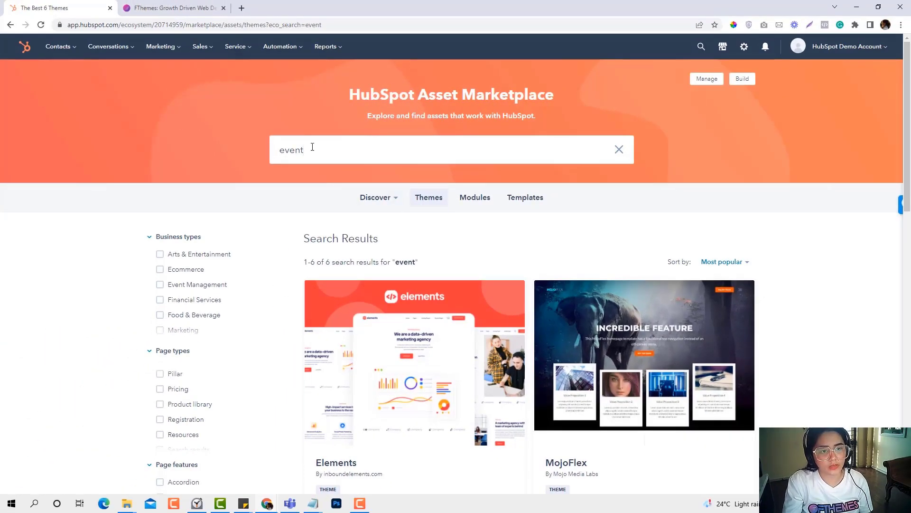
scroll(359, 282, down, 2)
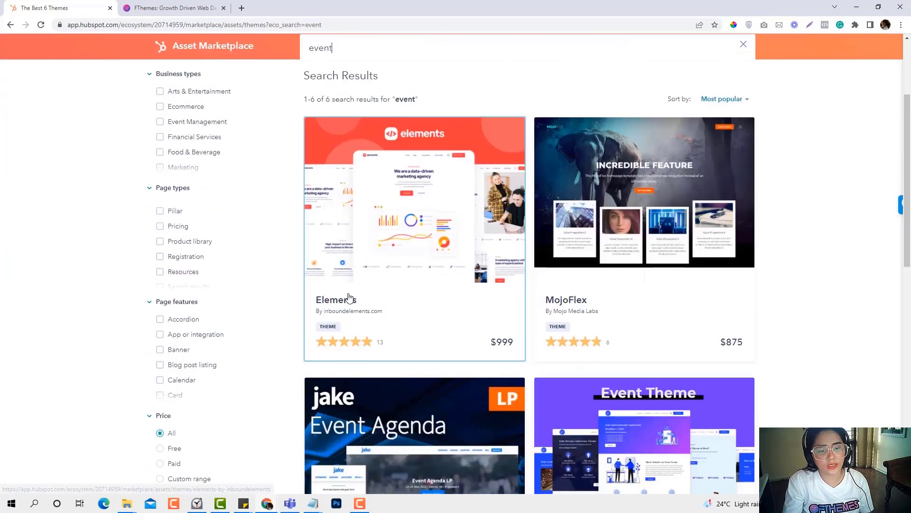
scroll(617, 297, down, 3)
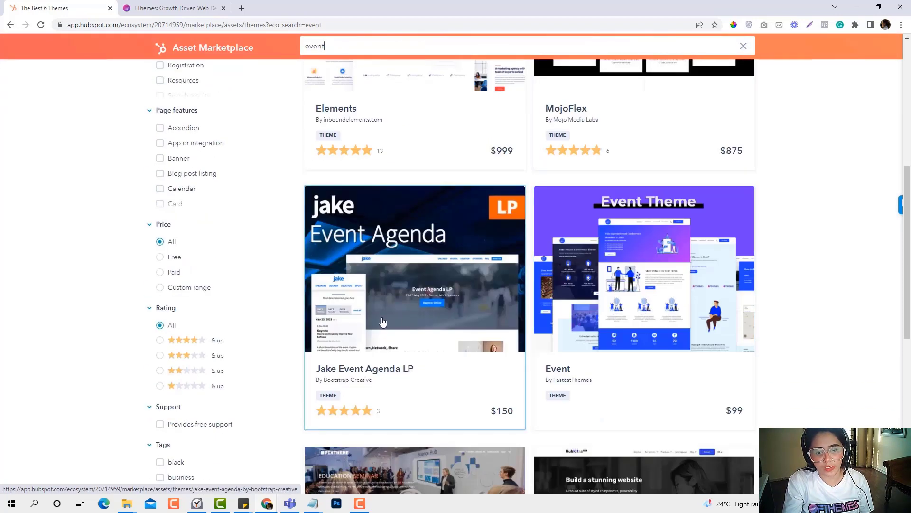
scroll(602, 206, down, 3)
scroll(327, 167, up, 5)
scroll(327, 167, up, 4)
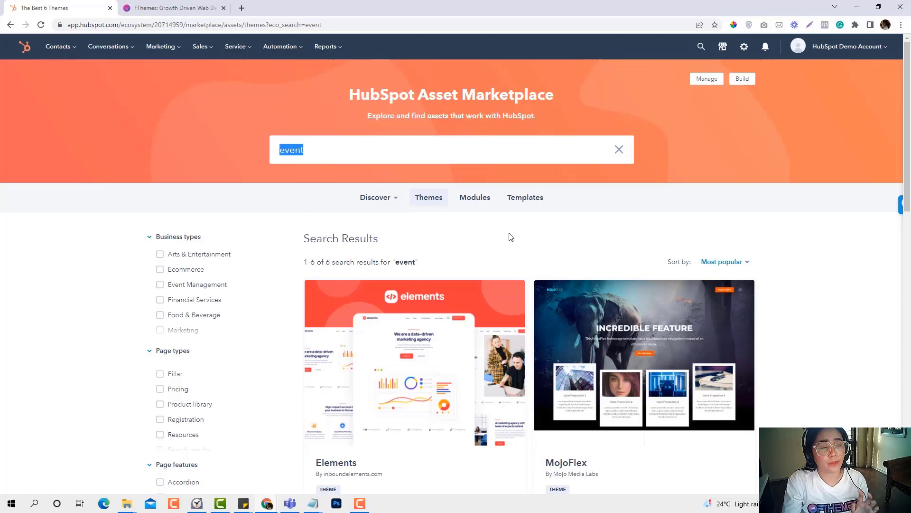
On FThemes, go to Hubspot Theme > Free Theme and start the free HubSpot theme install
click(151, 9)
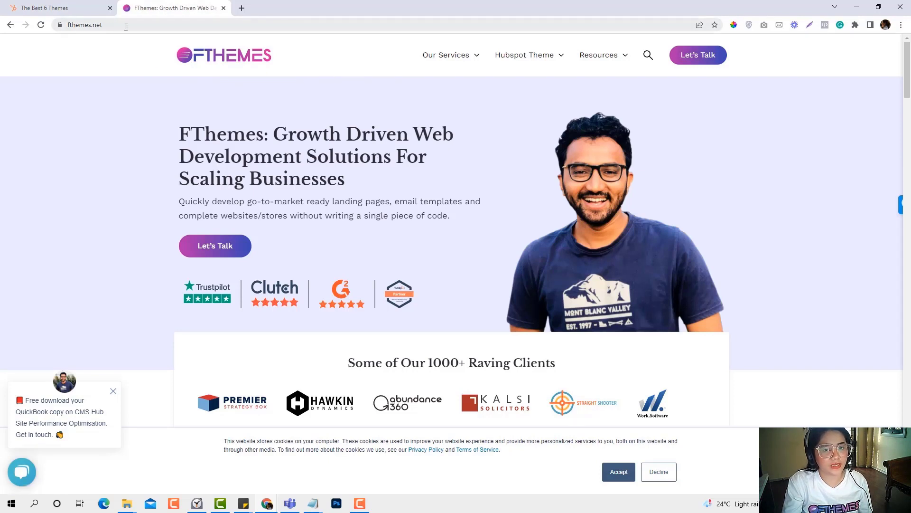
mouse_move(528, 55)
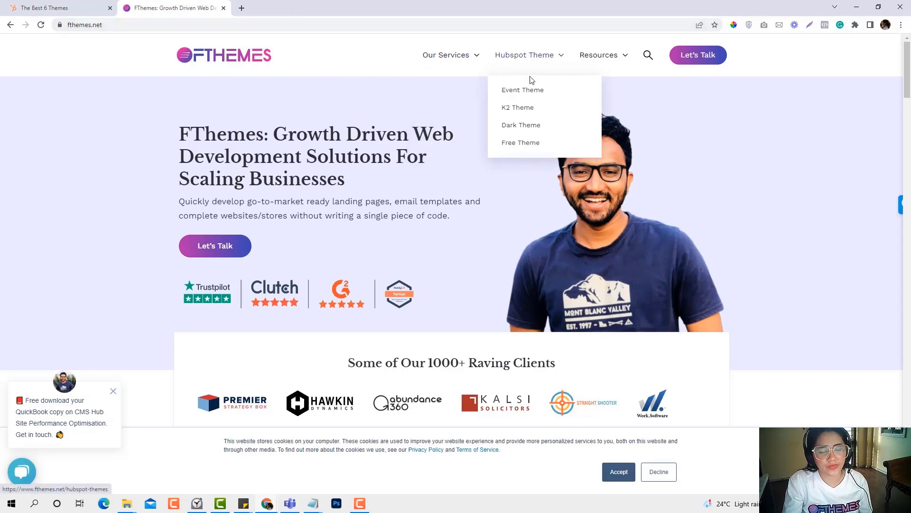
click(520, 148)
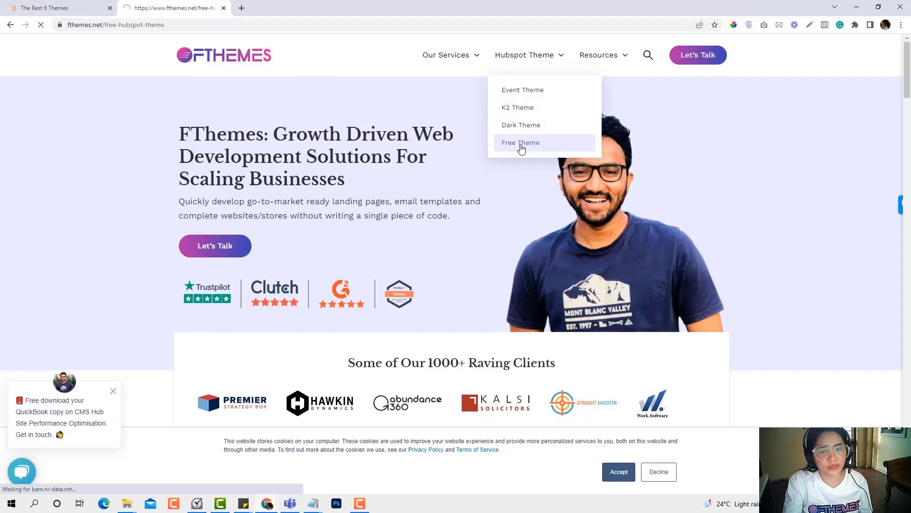
scroll(350, 194, down, 1)
scroll(424, 211, down, 1)
scroll(371, 181, up, 2)
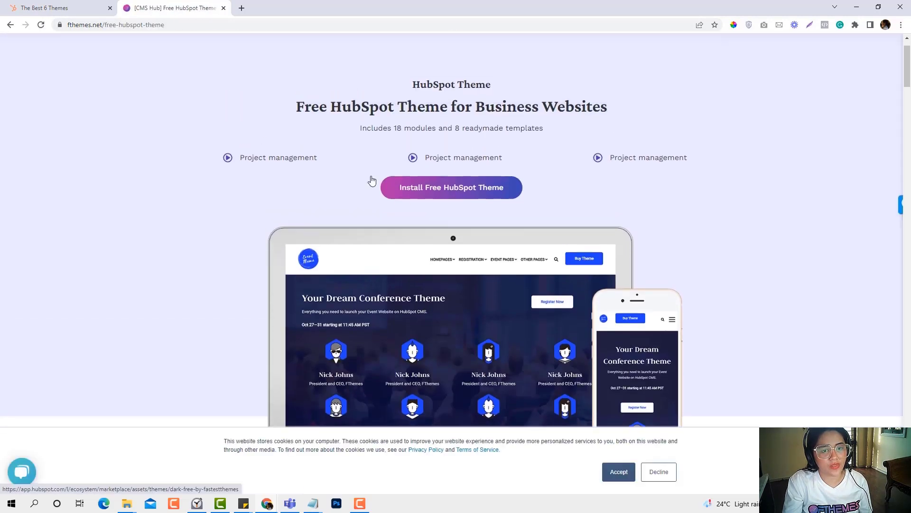
click(409, 190)
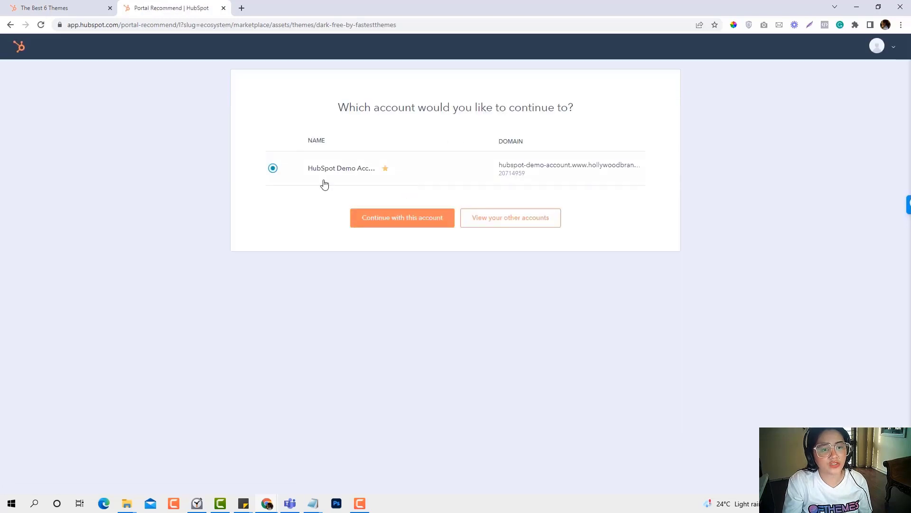
Continue with the HubSpot Demo Account and clear the 'event' search to list all themes
click(381, 216)
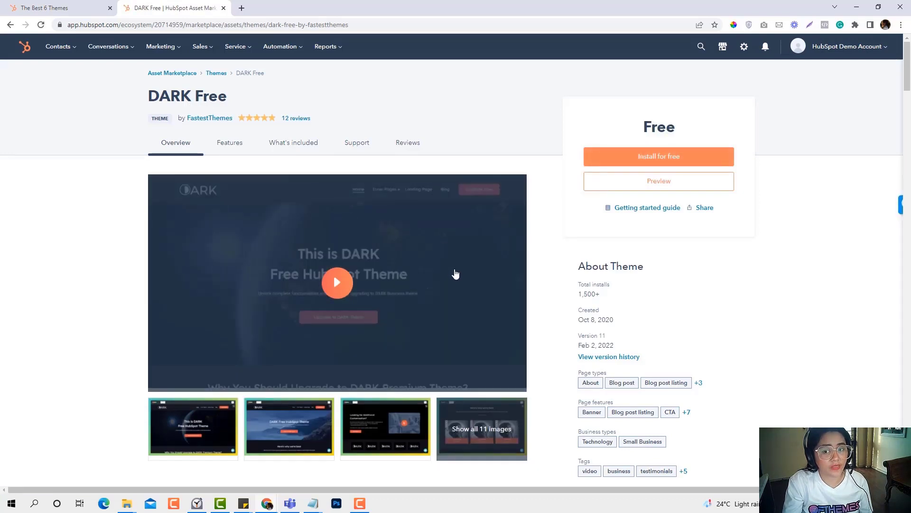
click(79, 8)
scroll(456, 299, down, 3)
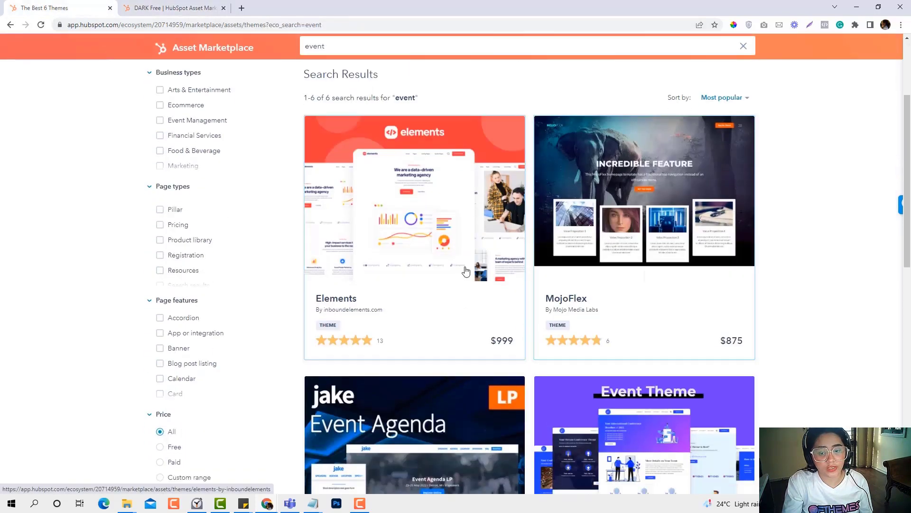
scroll(549, 326, down, 3)
scroll(267, 286, up, 2)
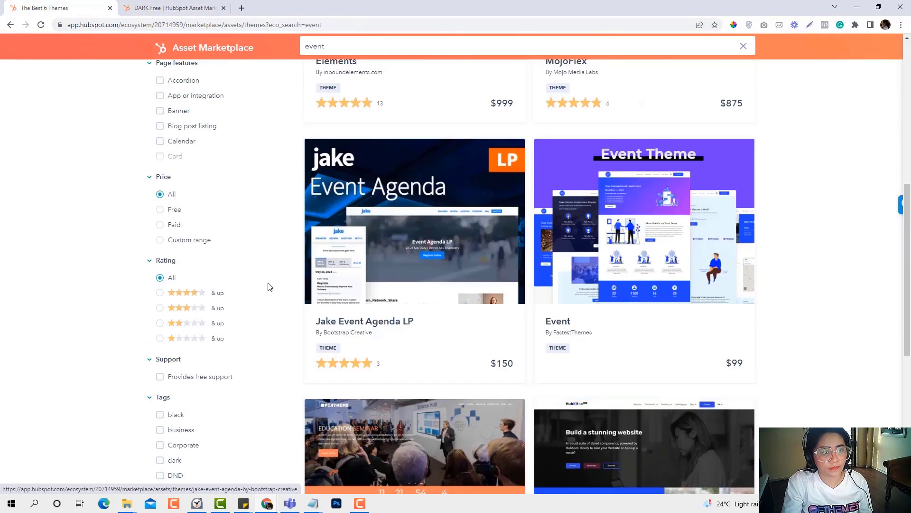
scroll(188, 142, up, 5)
click(307, 152)
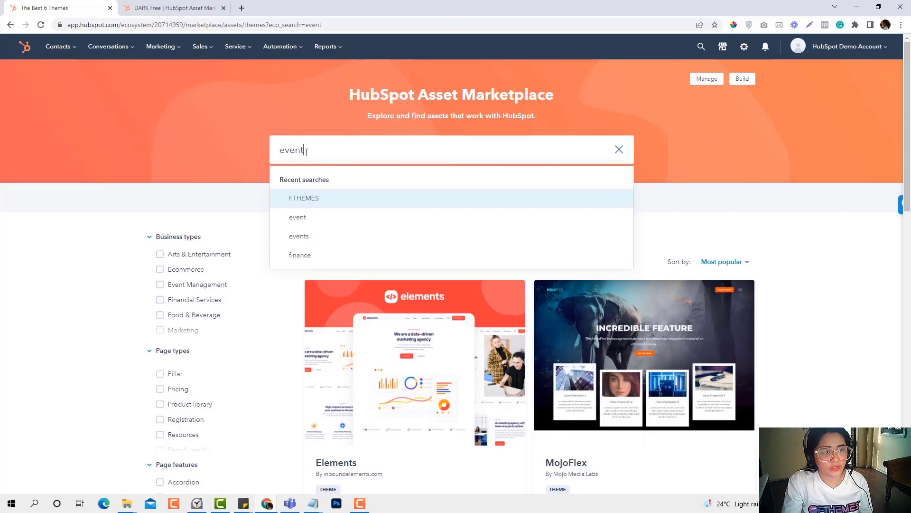
key(ctrl+a)
key(BackSpace)
click(255, 112)
scroll(416, 235, down, 3)
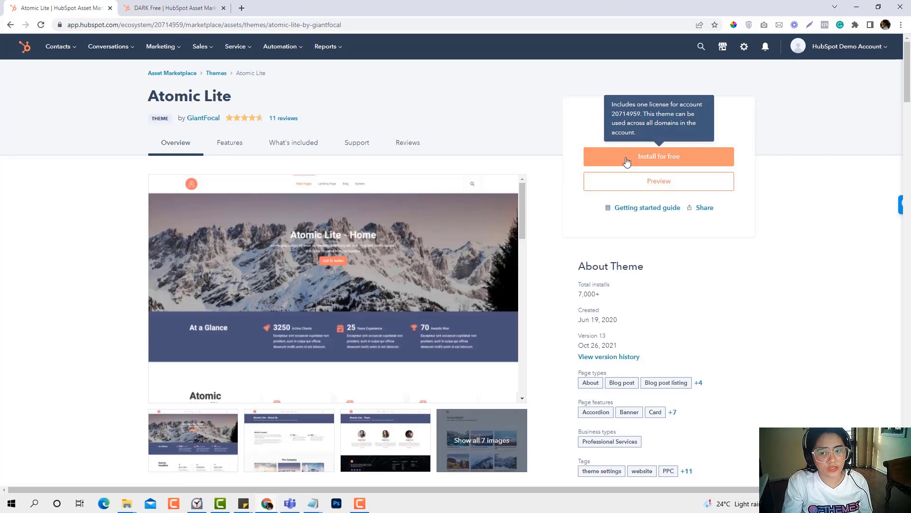
Install the DARK Free theme for free and confirm the order
click(182, 8)
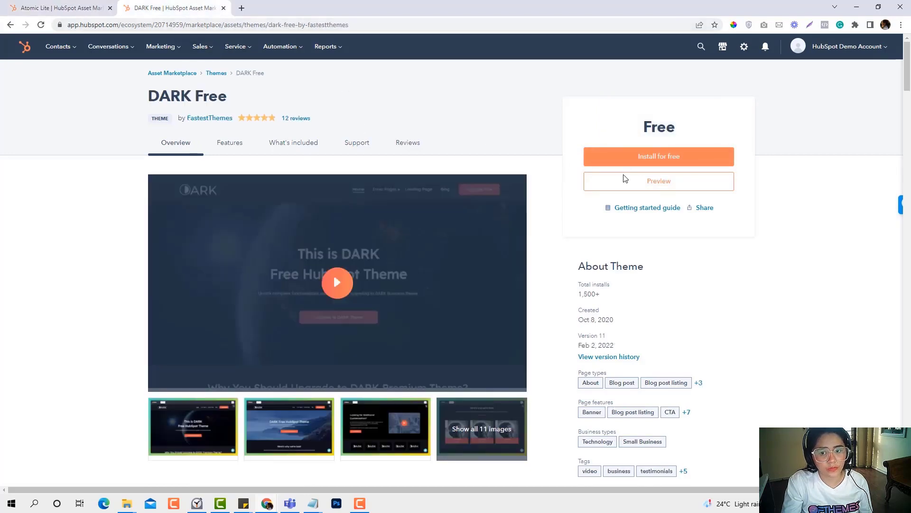
click(652, 158)
click(365, 202)
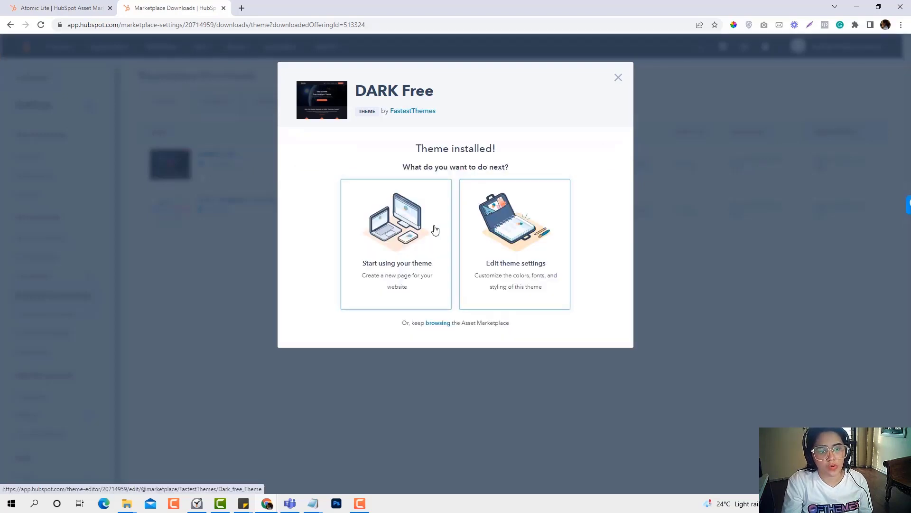
Create a website page named 'Test Page' using the installed DARK theme
click(401, 226)
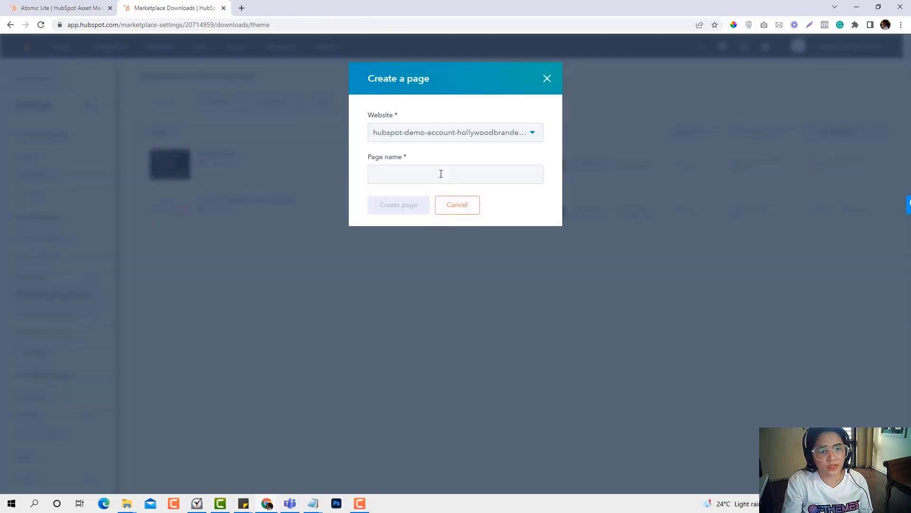
click(441, 174)
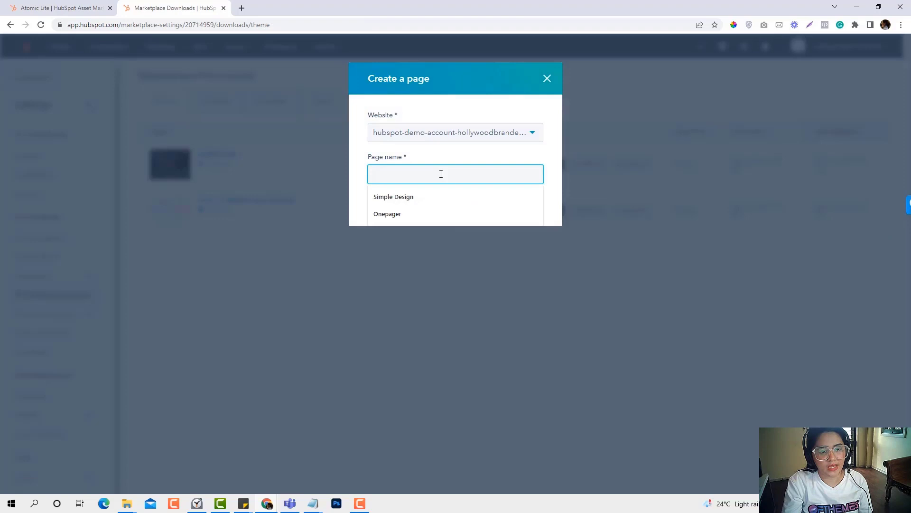
text(Test Page)
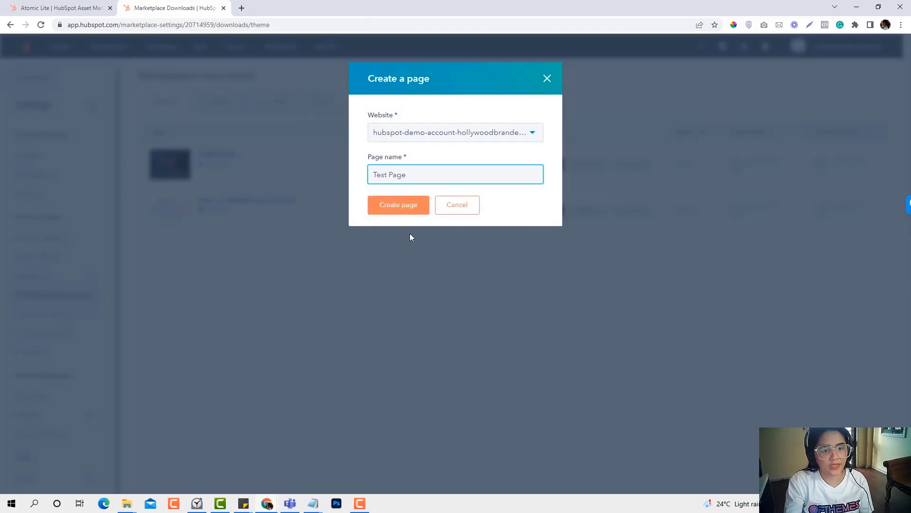
click(407, 206)
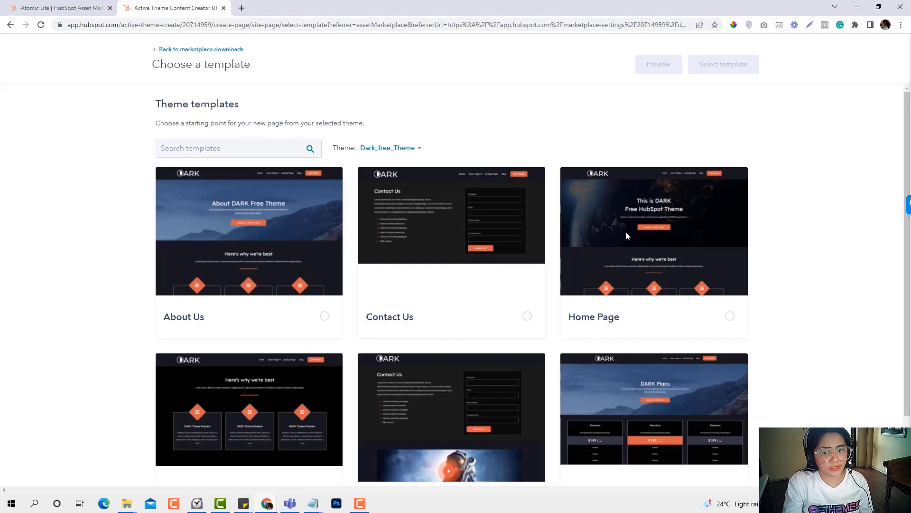
scroll(625, 232, down, 1)
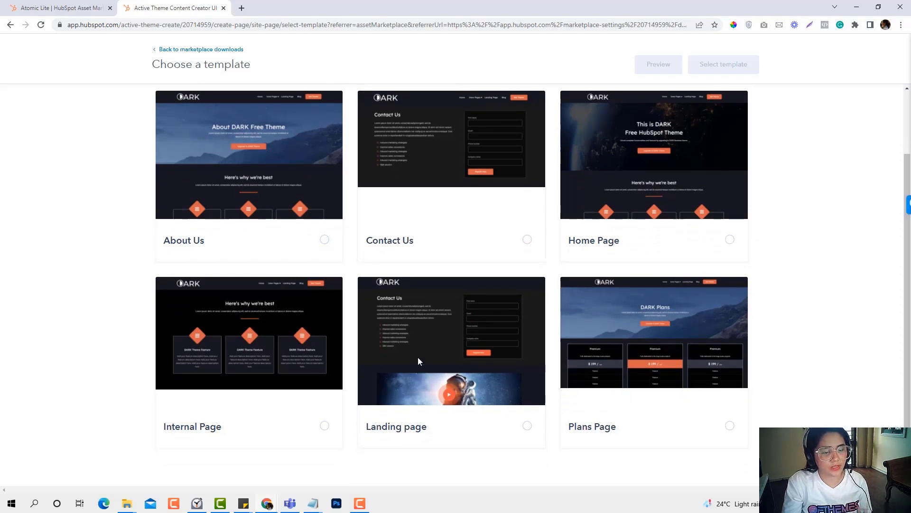
scroll(638, 340, up, 1)
Build Test Page from the DARK theme's Home Page template
click(638, 257)
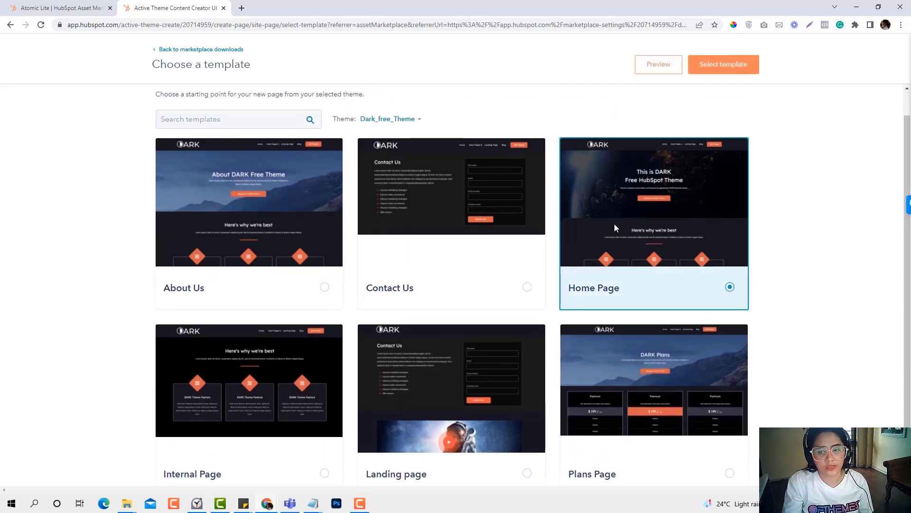
click(695, 65)
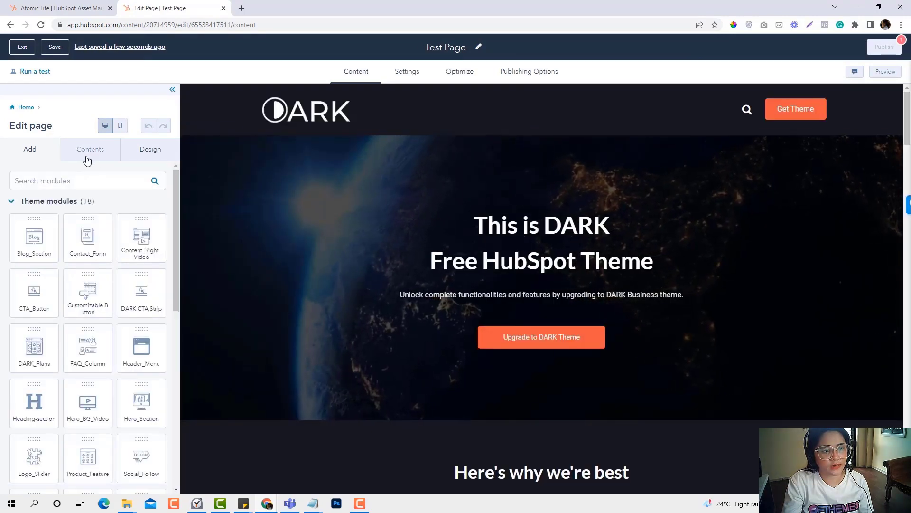
Select the hero module in the Contents panel, then close its editor with Escape
click(89, 152)
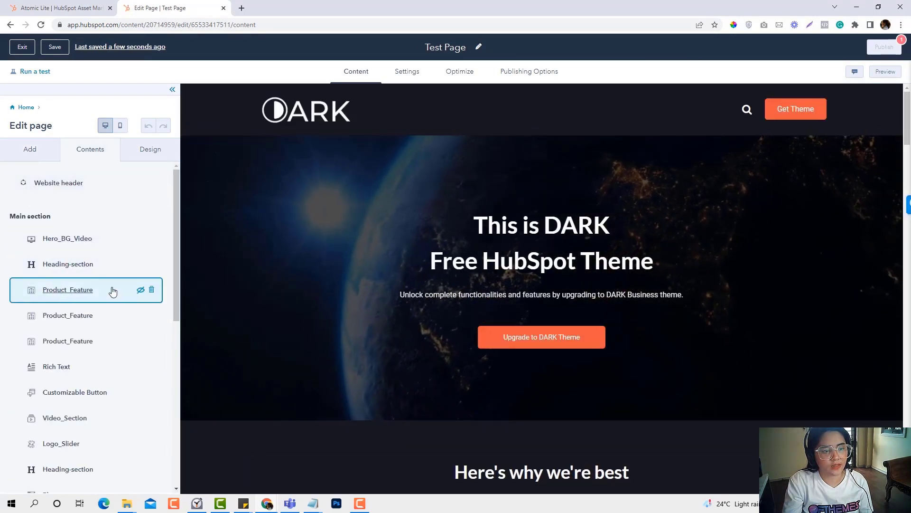
click(383, 243)
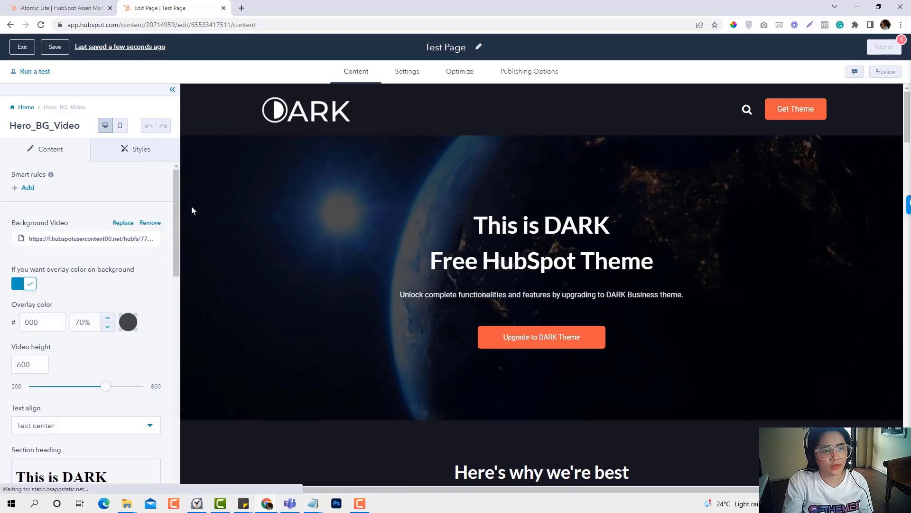
key(Escape)
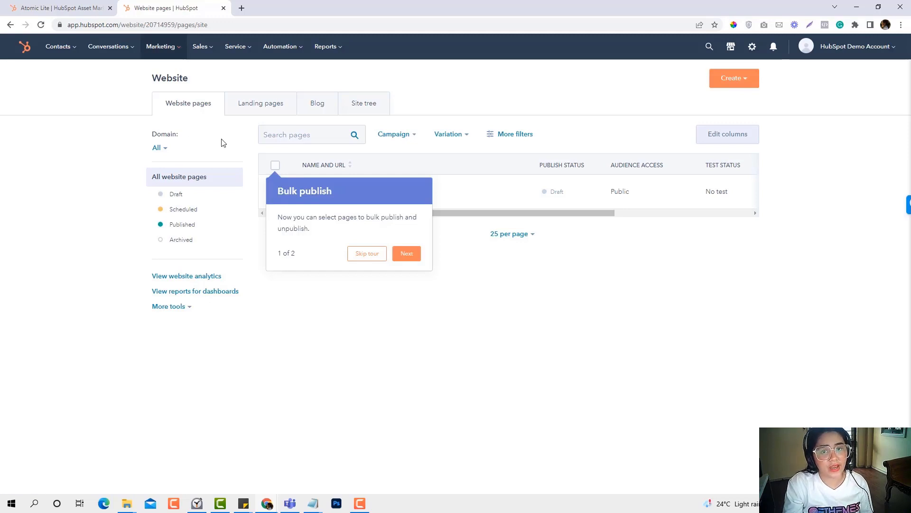
Open Settings > Website > Themes to list DARK Free and the SoFi theme
click(752, 47)
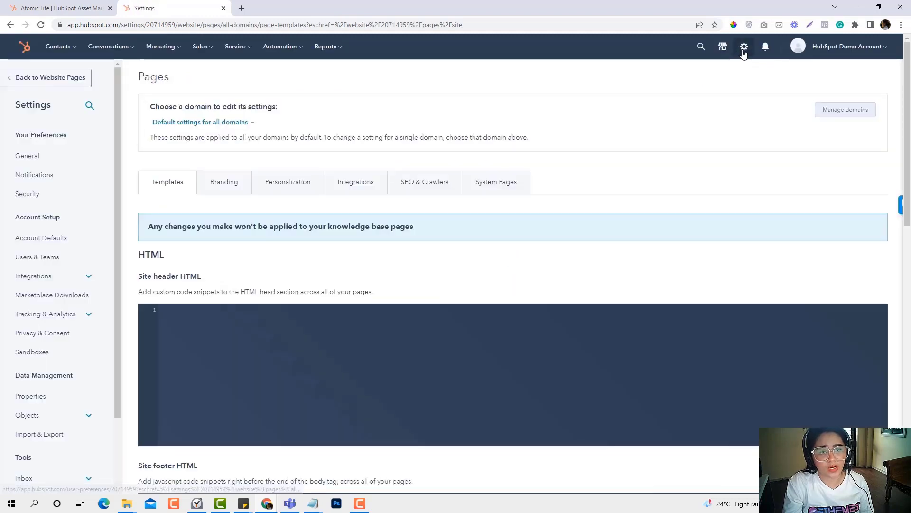
scroll(63, 331, down, 2)
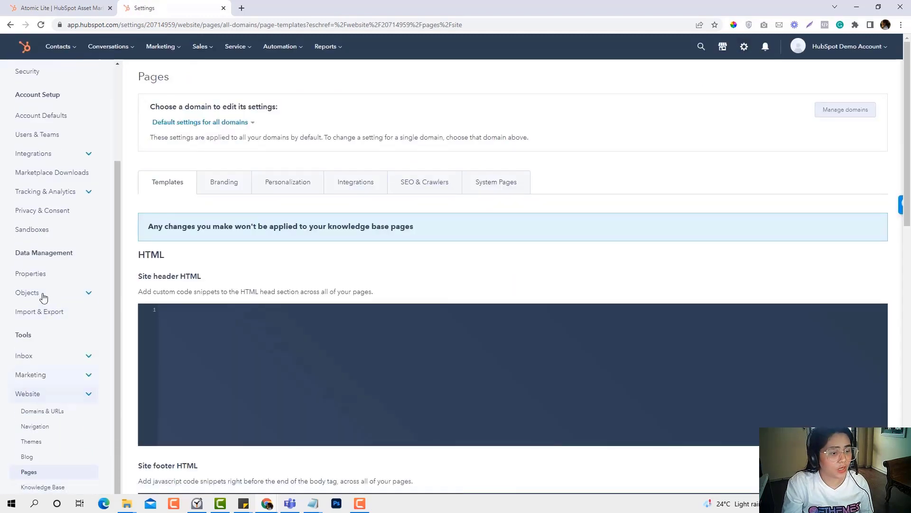
scroll(40, 297, down, 5)
scroll(40, 399, down, 2)
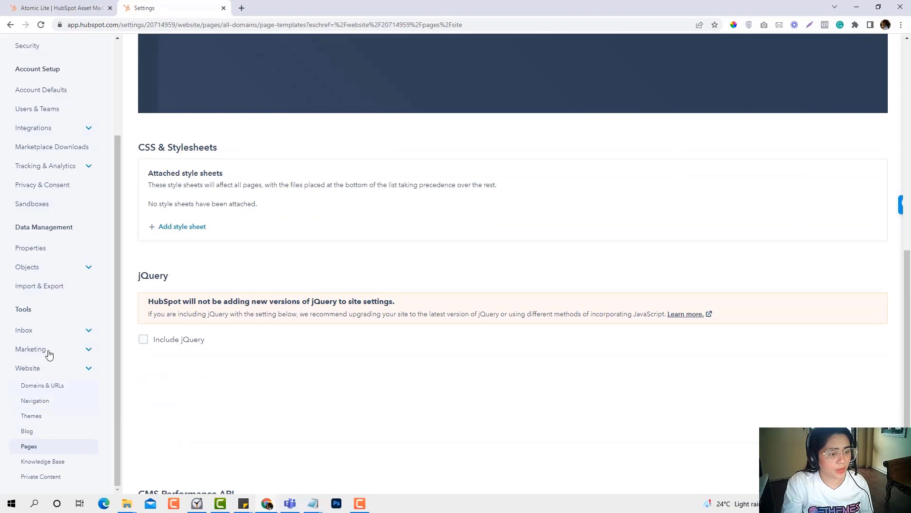
scroll(40, 419, down, 1)
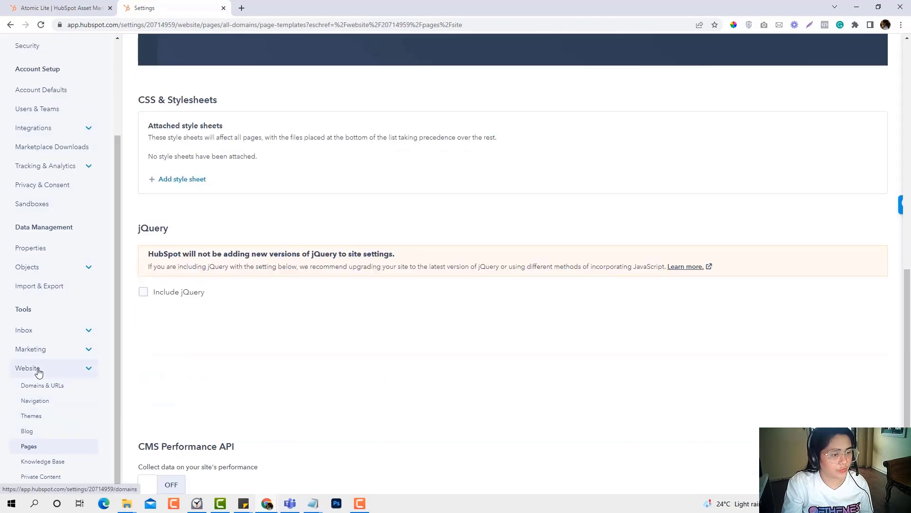
scroll(45, 427, down, 1)
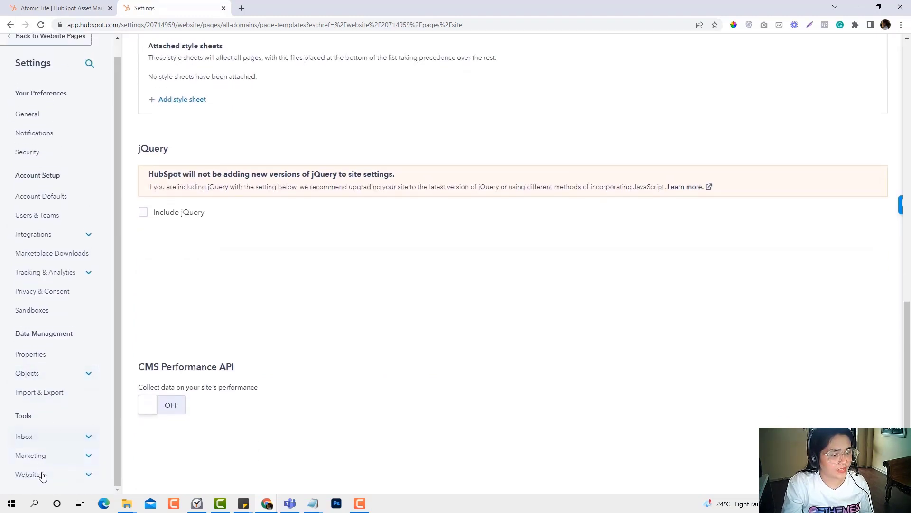
click(34, 416)
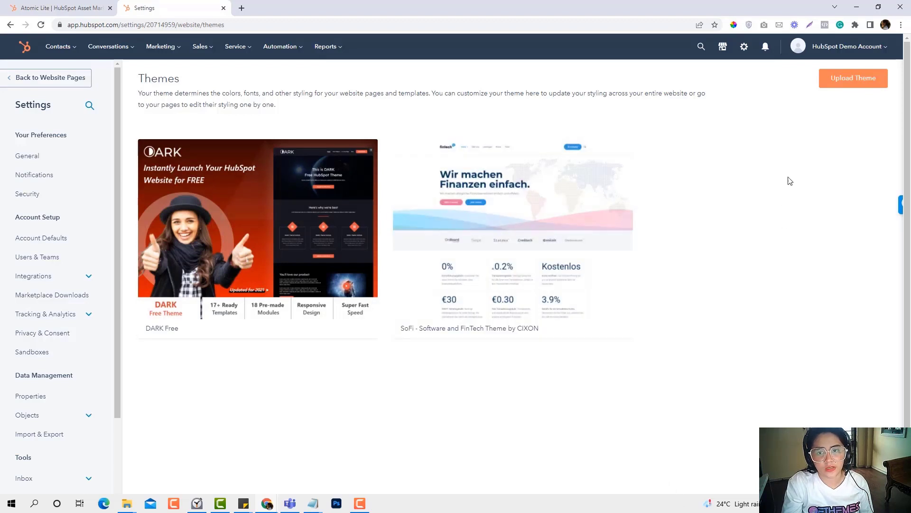
click(838, 86)
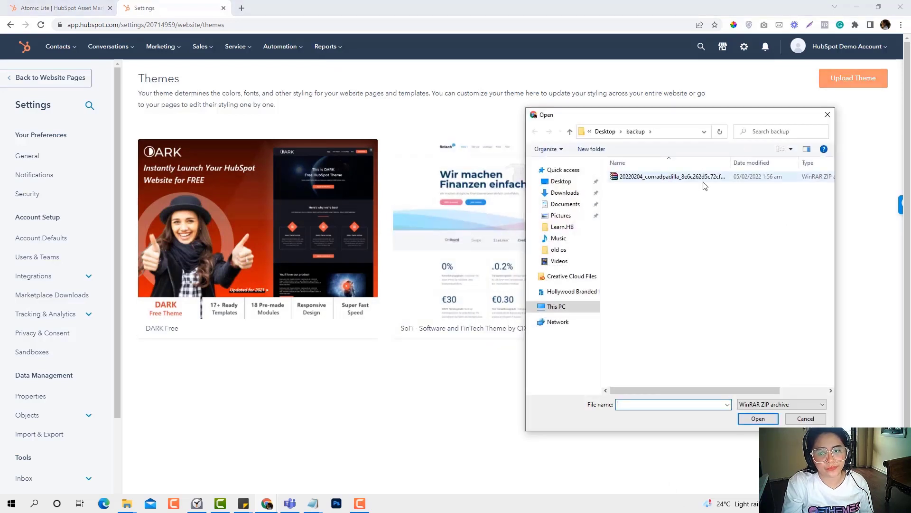
click(793, 421)
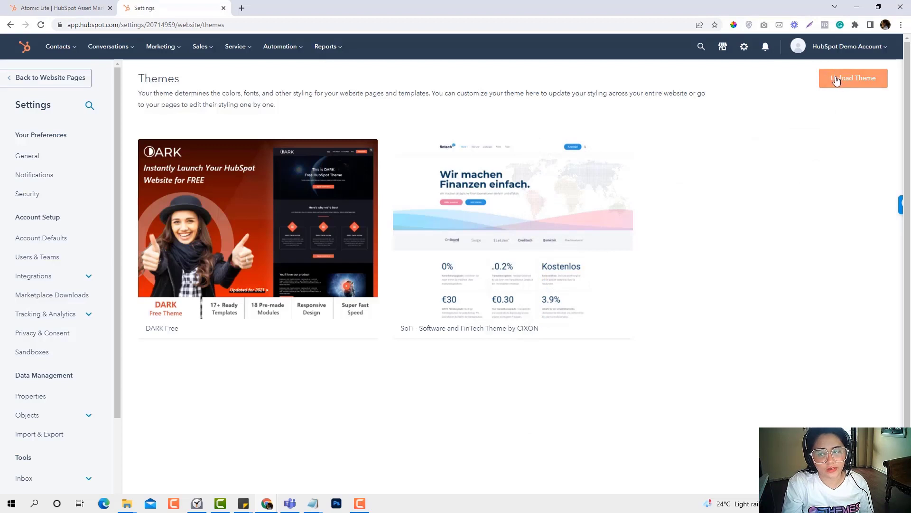
click(838, 82)
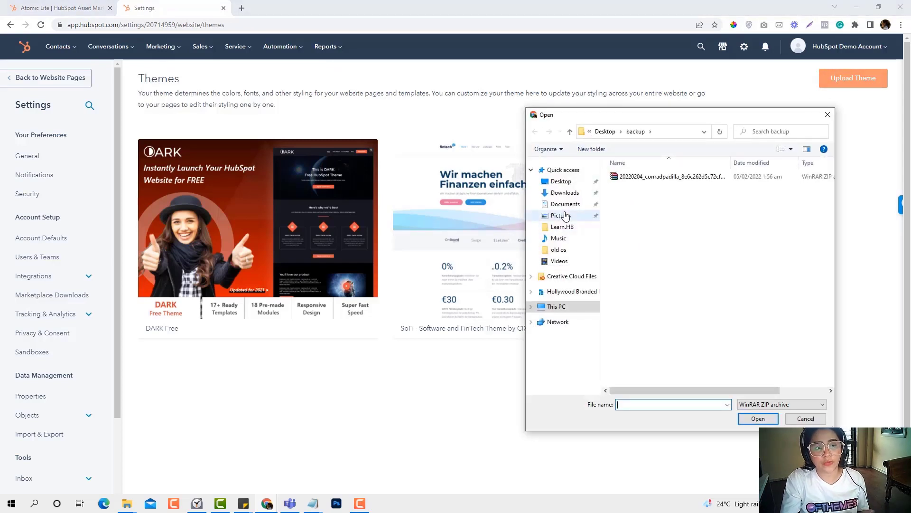
click(805, 419)
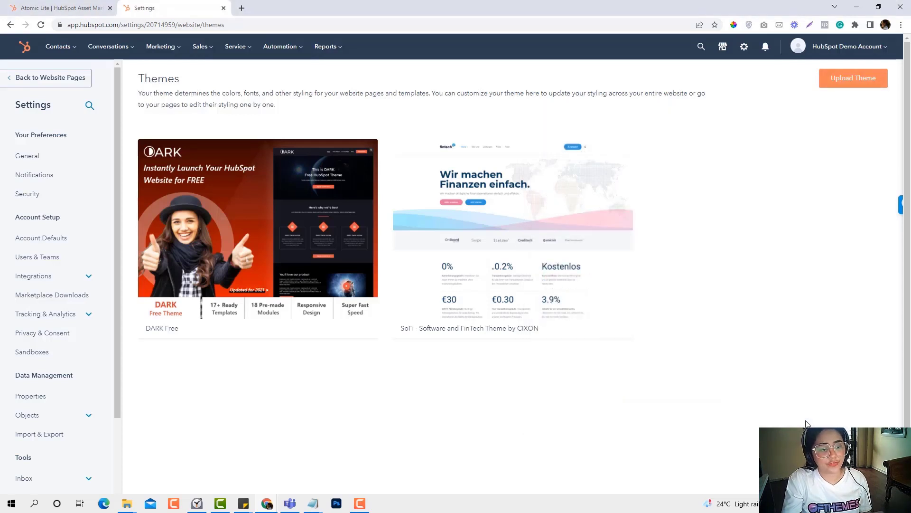